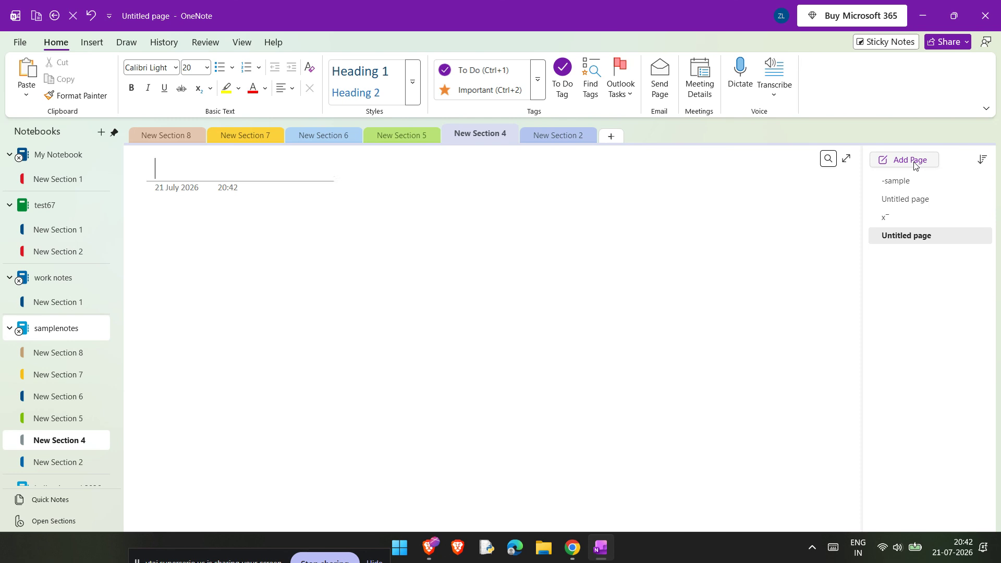
Step: Insert the sample PDF from the Downloads folder onto the page as a file printout
left_click(85, 45)
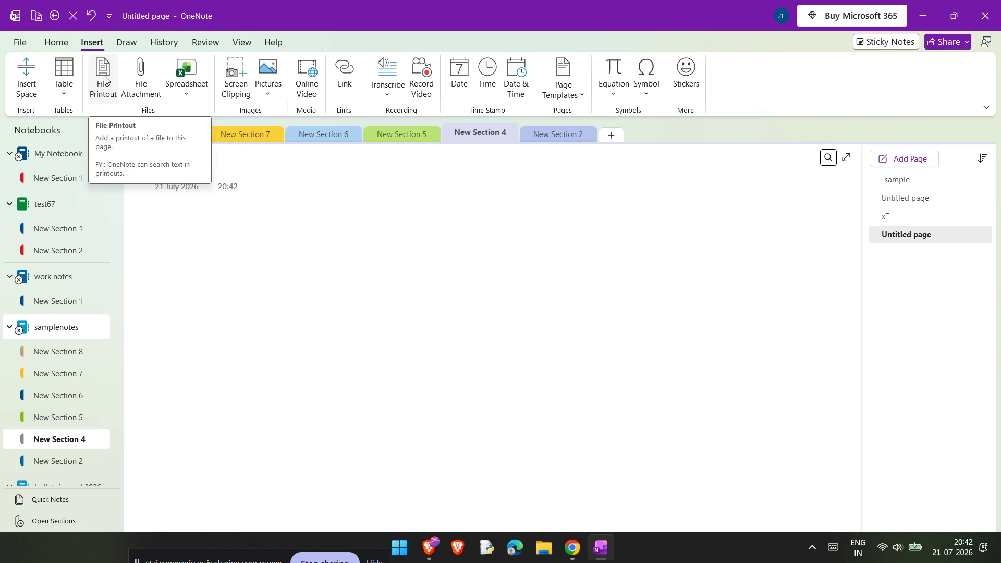
left_click(107, 86)
left_click(101, 85)
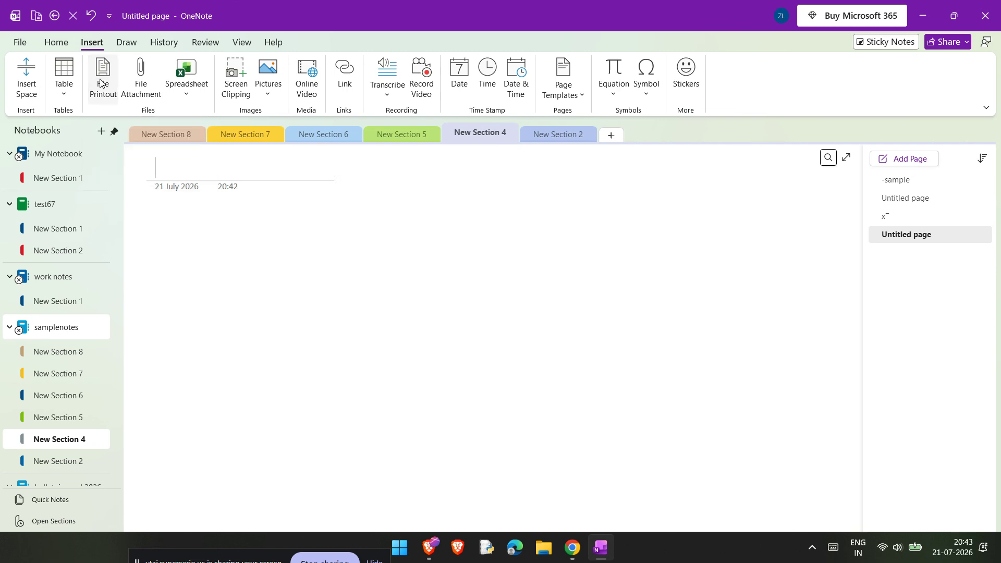
scroll(78, 134, "up", 5)
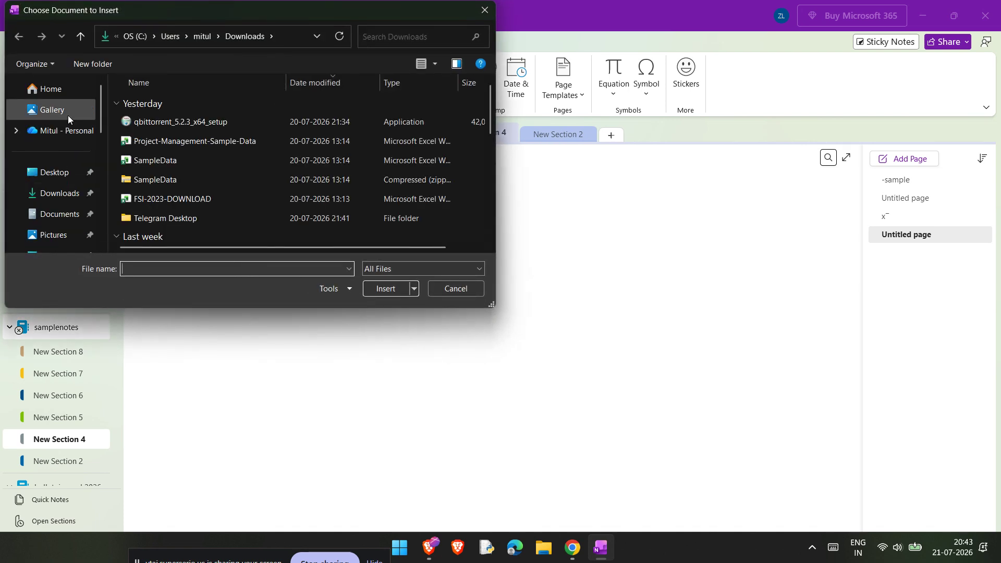
left_click(66, 194)
scroll(199, 167, "down", 2)
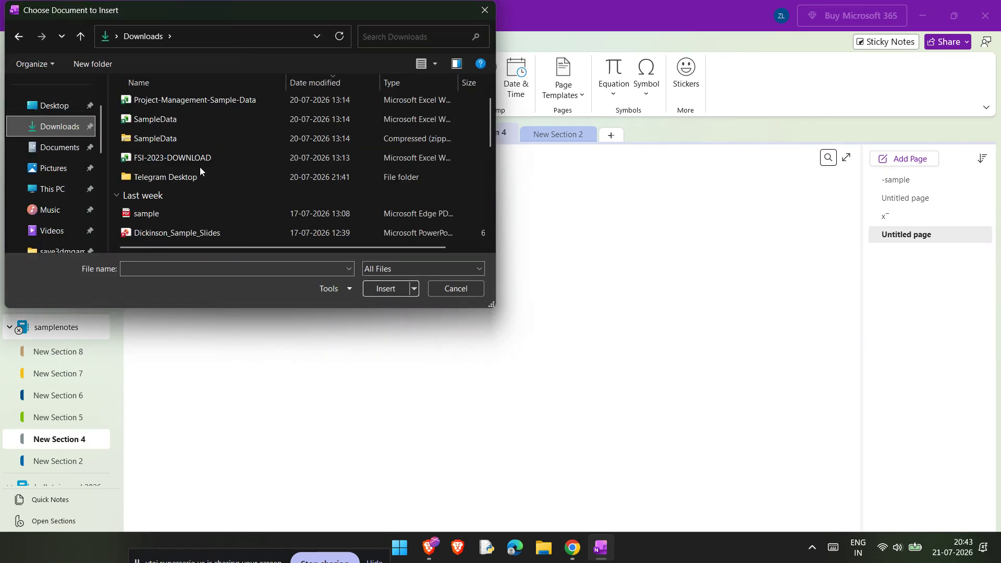
double_click(202, 156)
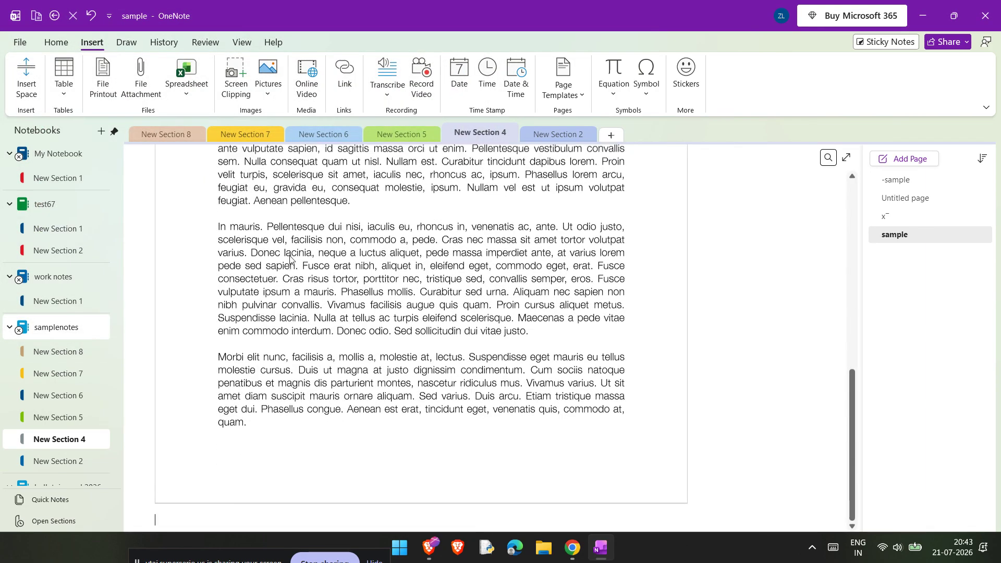
Step: Attach the sample PDF from Downloads to the page as a file attachment
left_click(142, 99)
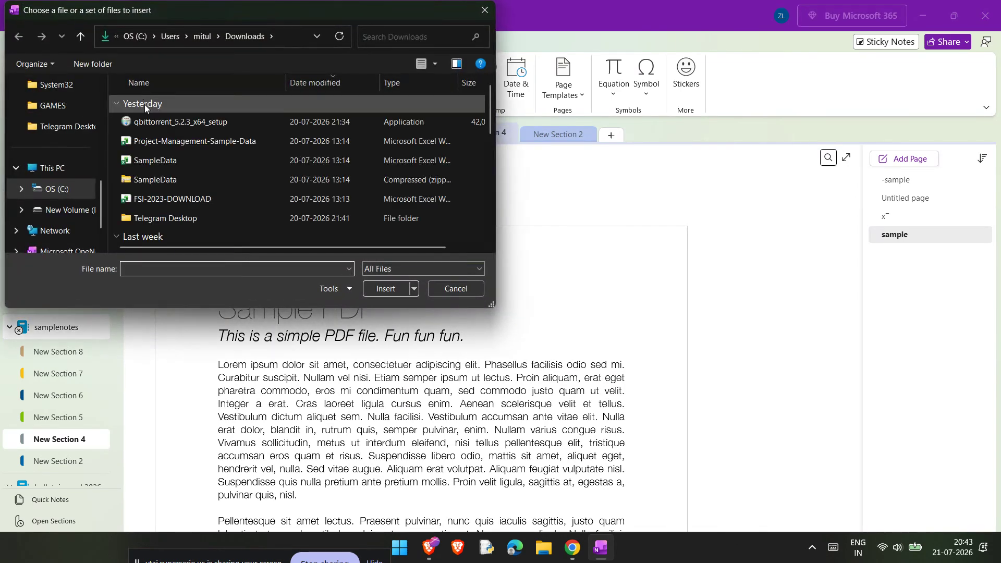
left_click(55, 192)
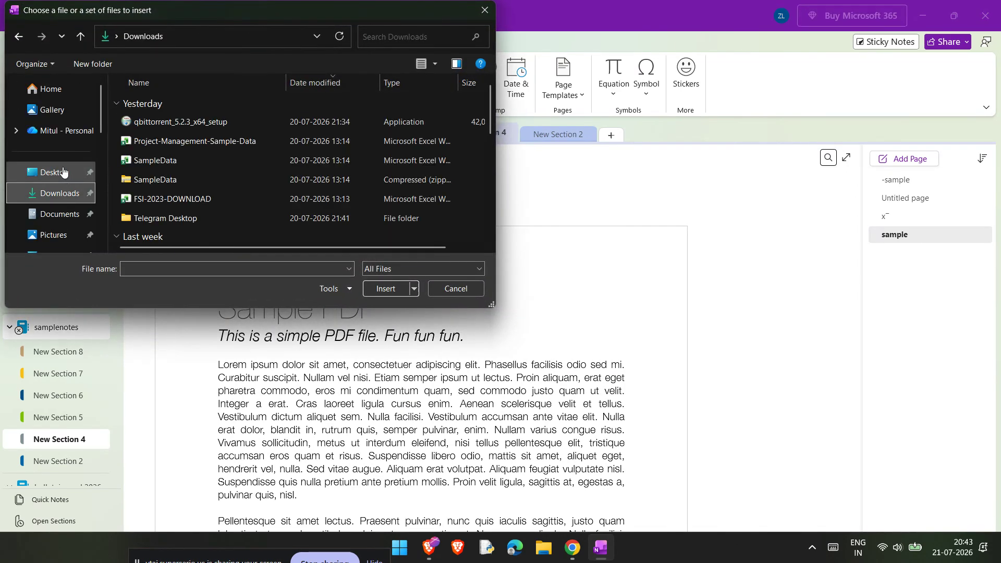
scroll(183, 177, "down", 2)
double_click(194, 158)
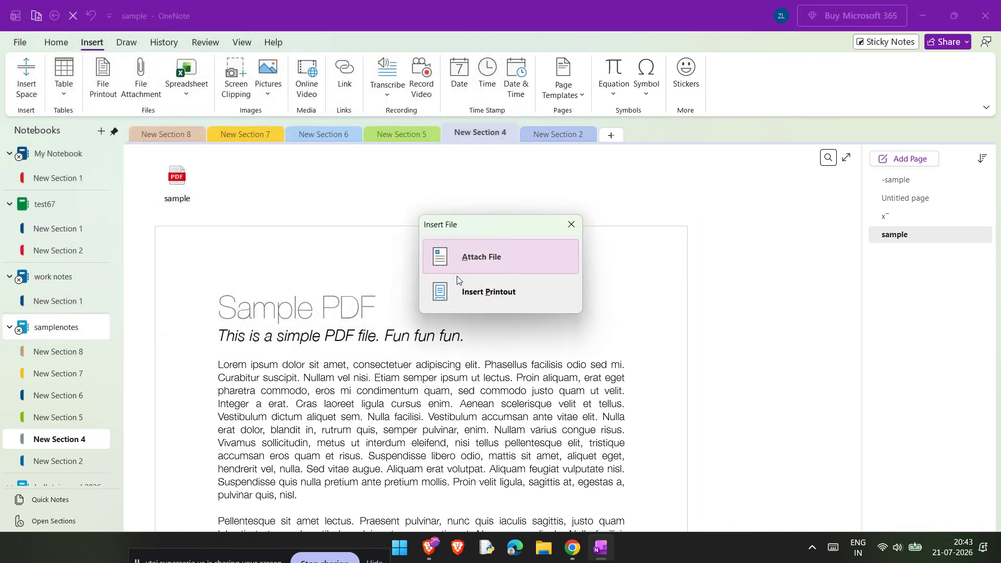
left_click(514, 256)
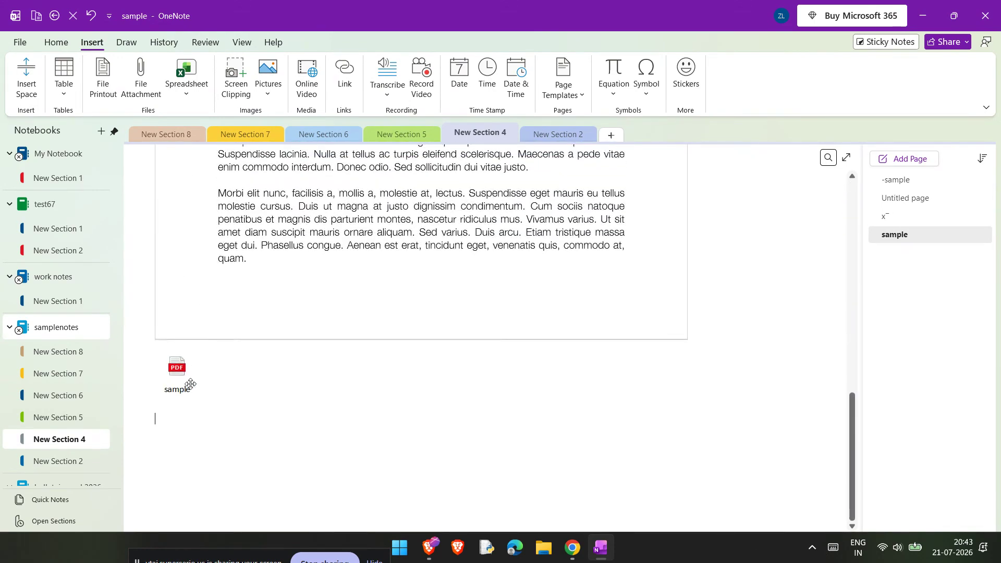
Step: Insert a 4-column, 3-row table around the attached sample file icon
left_click(189, 384)
scroll(291, 374, "up", 10)
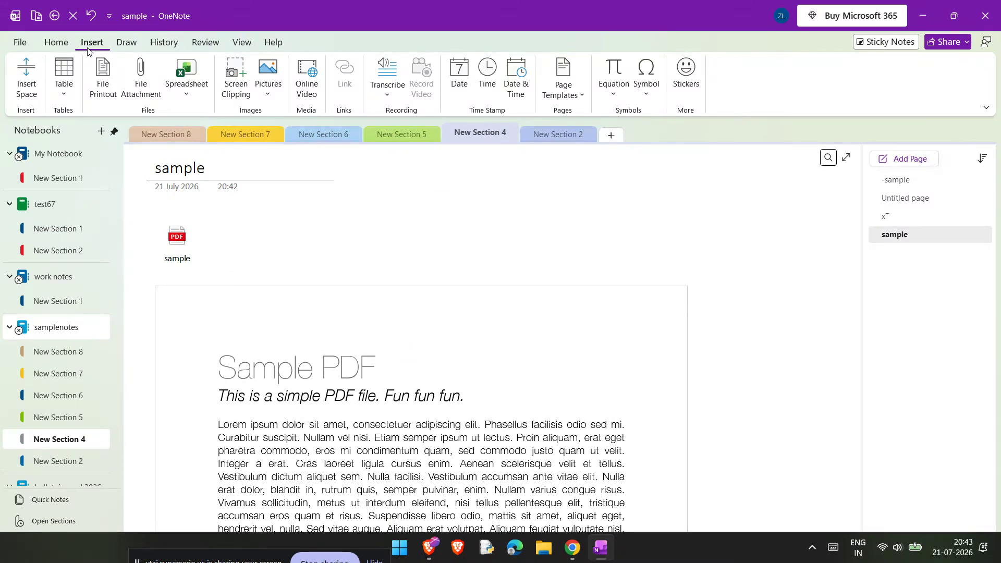
left_click(70, 81)
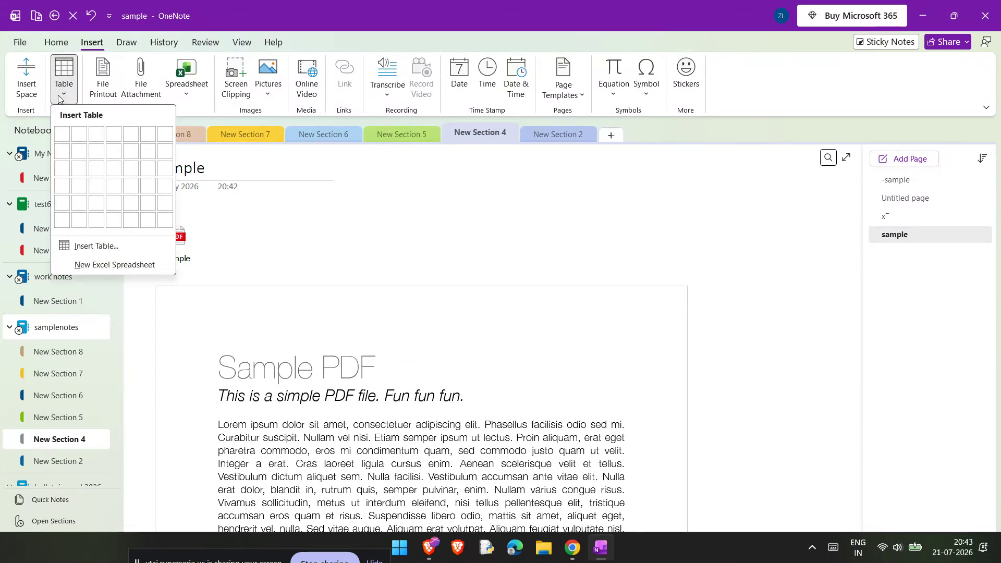
left_click(114, 167)
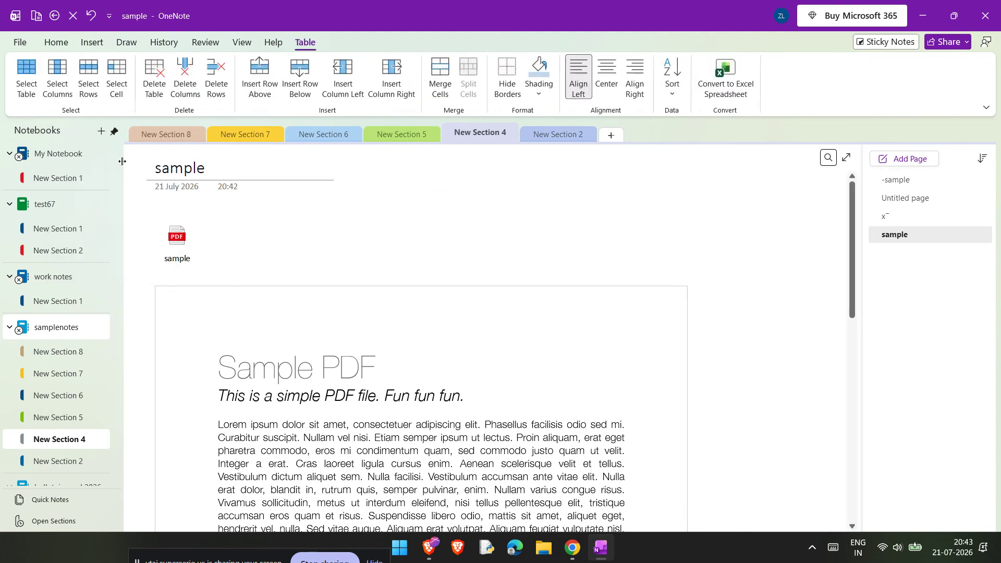
Step: Move the table rightwards, below the PDF printout
scroll(394, 296, "down", 15)
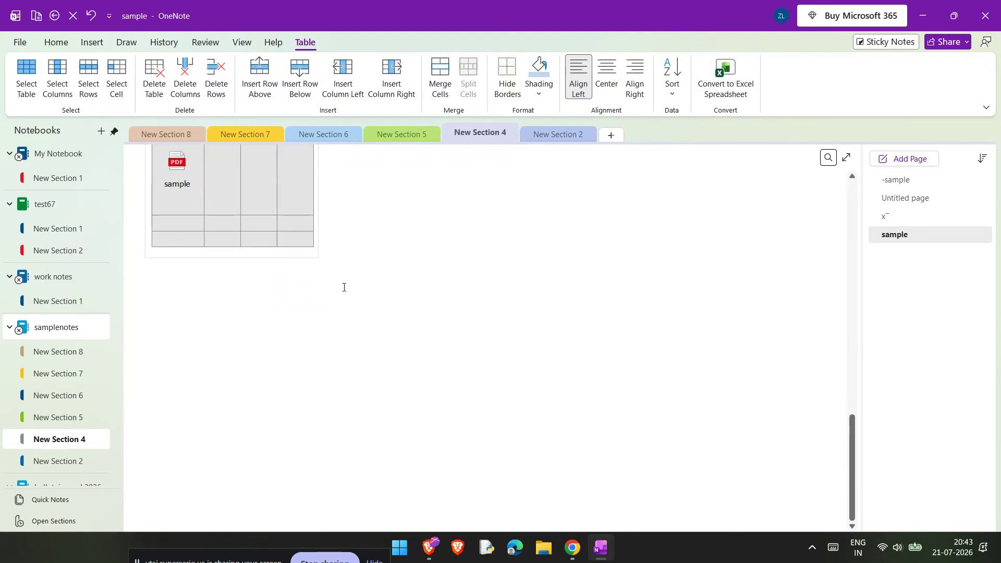
scroll(263, 284, "up", 2)
left_click(262, 284)
left_click_drag(226, 219, 411, 256)
left_click(418, 305)
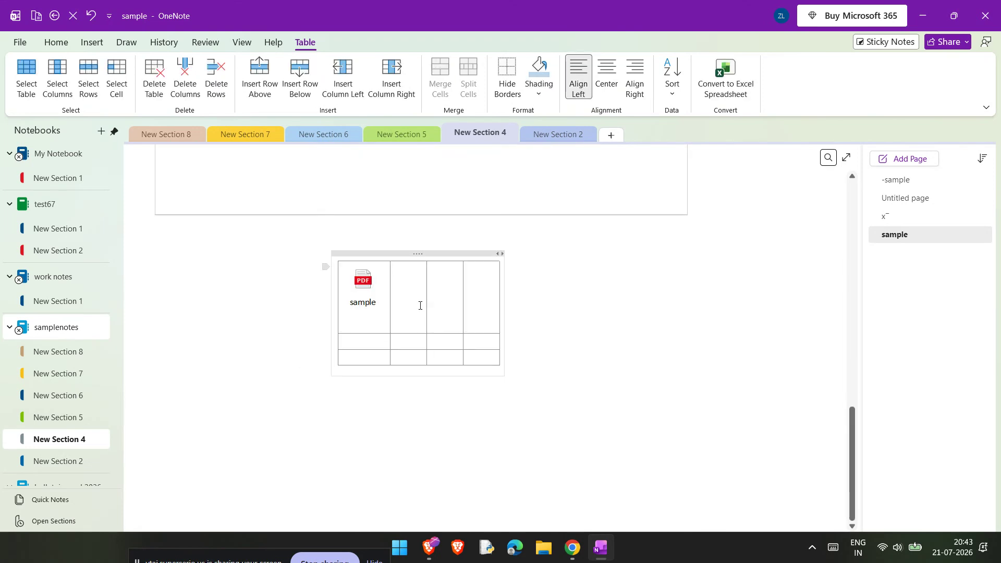
Step: Delete the sample attachment icon from the table's first cell
left_click(367, 296)
key("Delete")
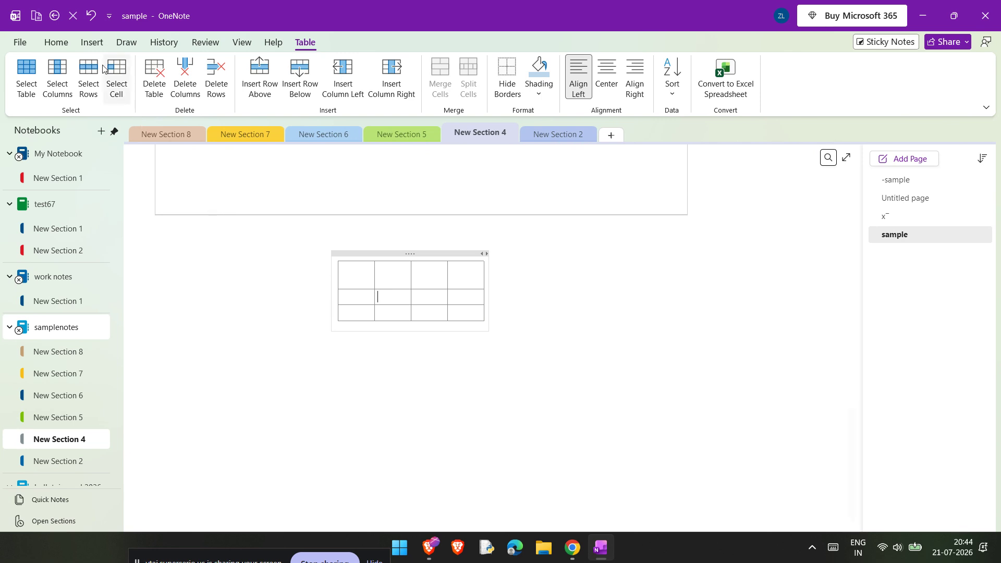
left_click(54, 43)
left_click(92, 42)
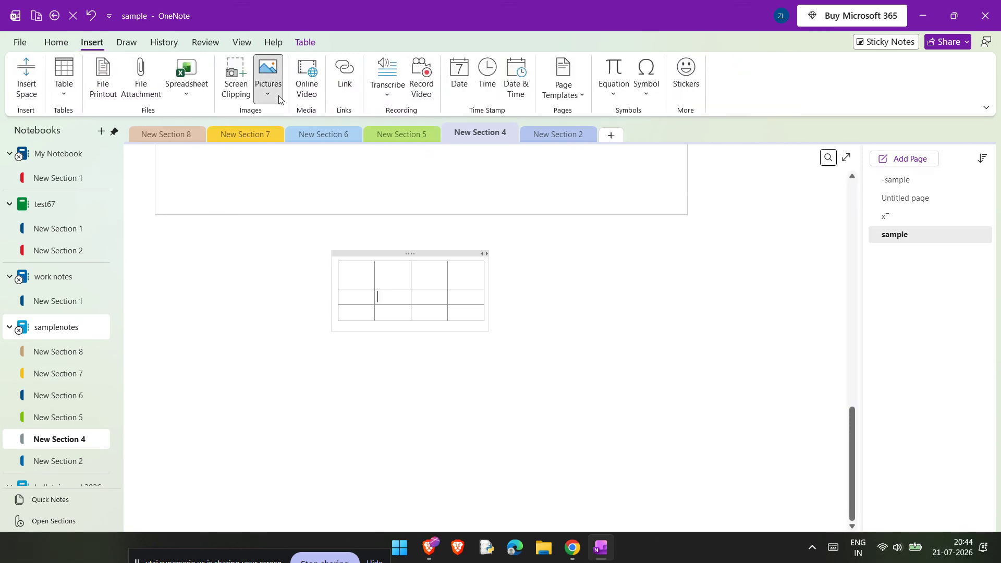
left_click(267, 81)
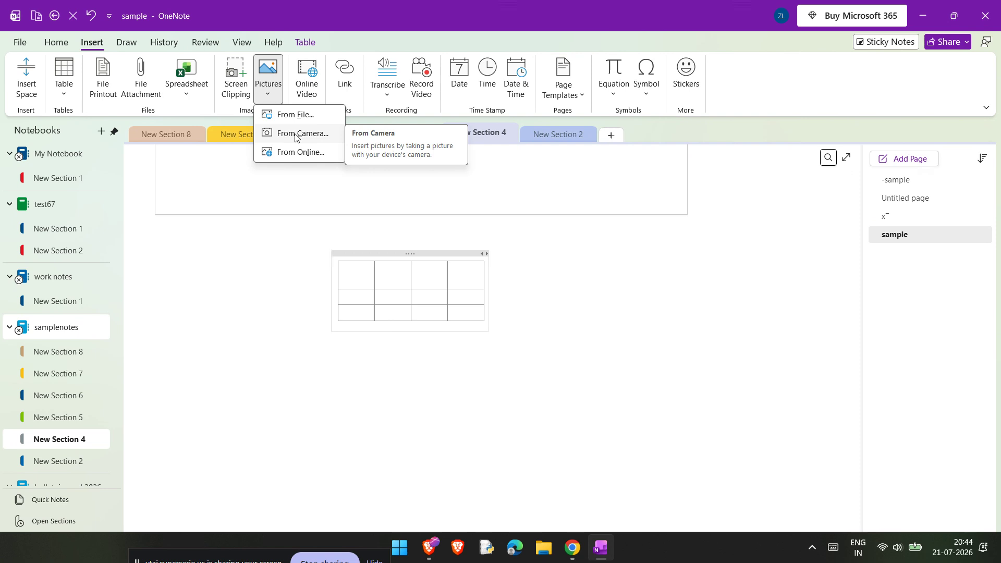
left_click(272, 250)
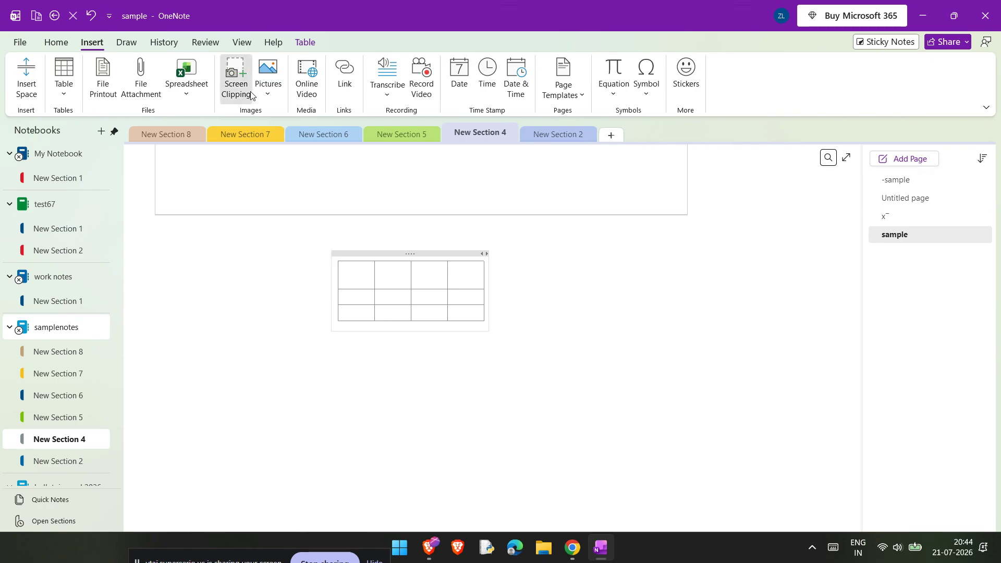
Step: Take a screen clipping of the OneDrive browser window and place it on the page
left_click(236, 83)
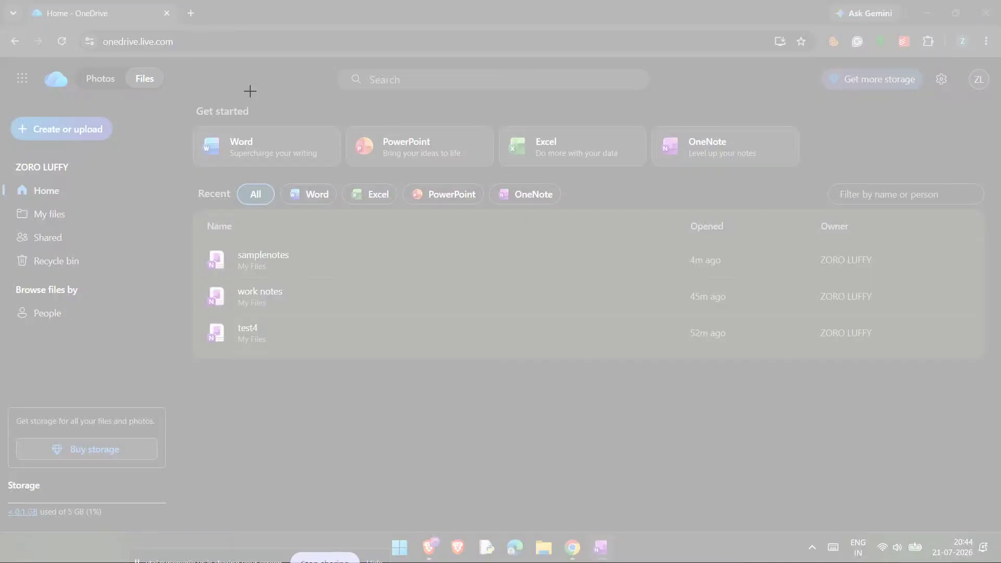
left_click_drag(111, 89, 995, 415)
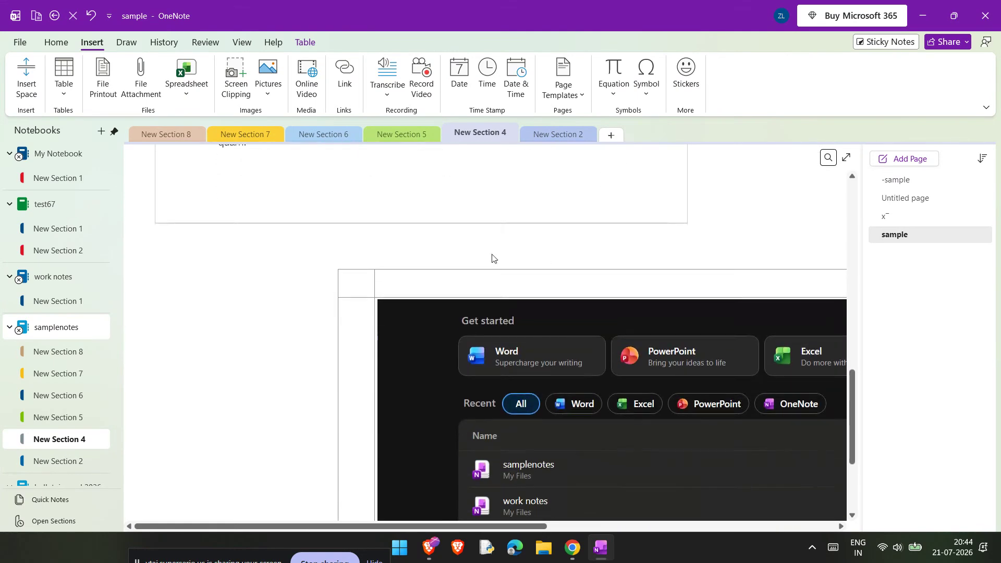
left_click_drag(726, 264, 397, 192)
Step: Scroll back through the page to review the clipping and the PDF printout
scroll(402, 210, "down", 5)
left_click(478, 410)
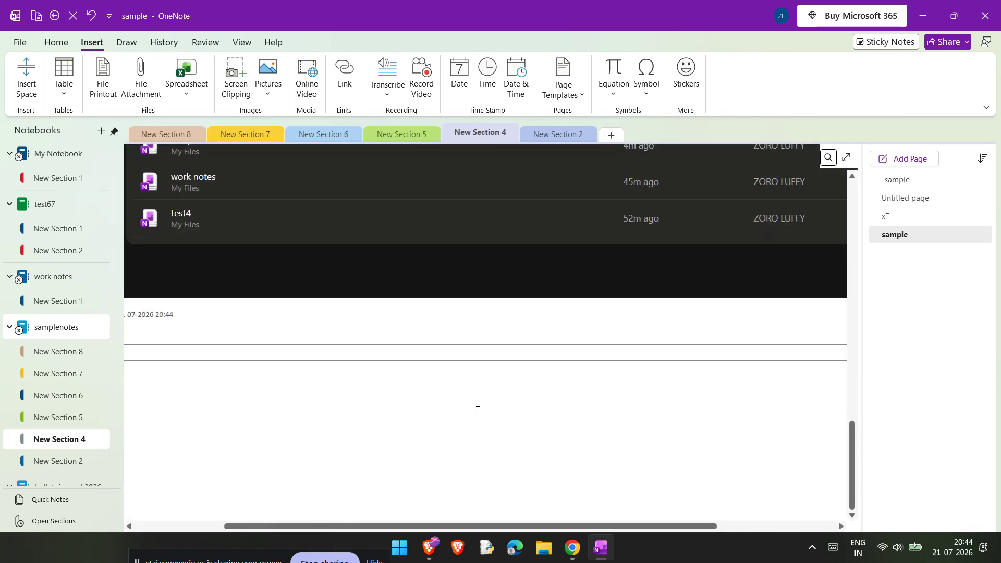
scroll(477, 410, "up", 8)
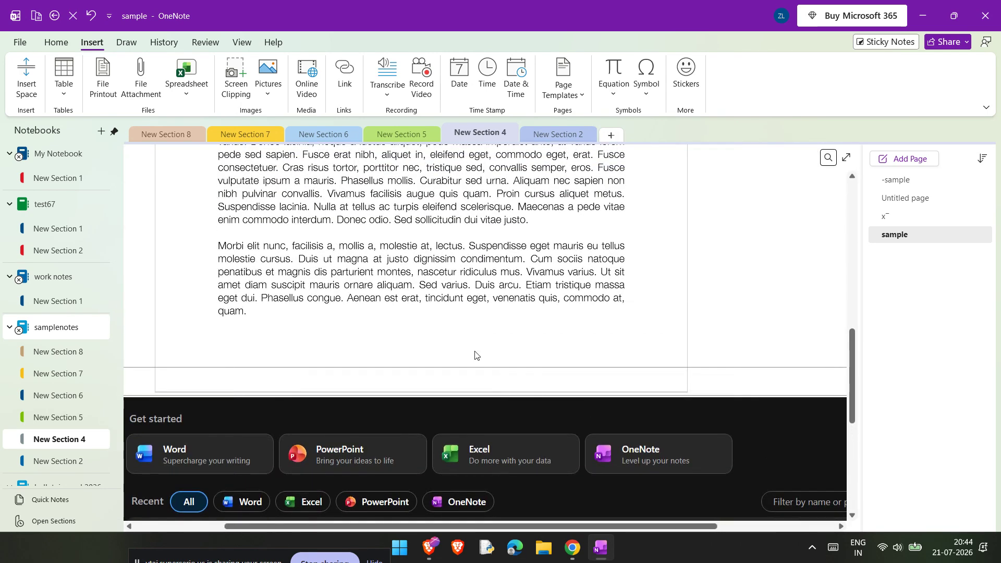
scroll(474, 354, "up", 5)
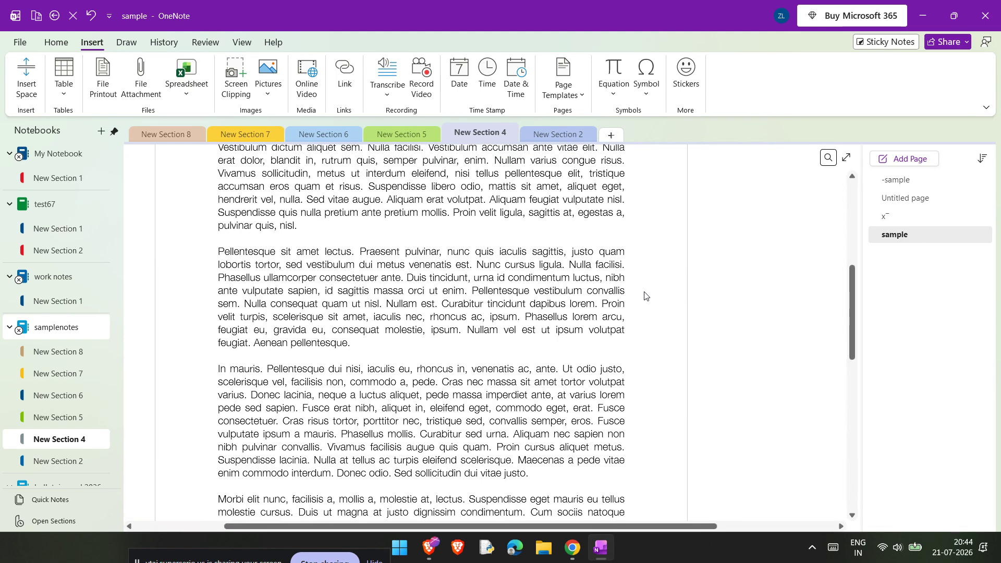
scroll(646, 295, "up", 6)
left_click(225, 369)
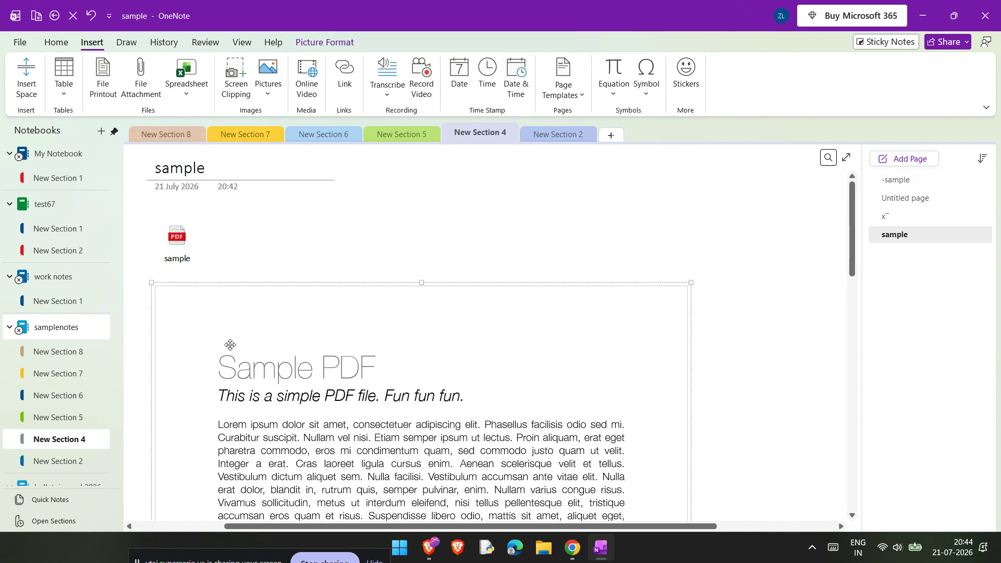
Step: Add a new page to the section and write hello on it
left_click(910, 159)
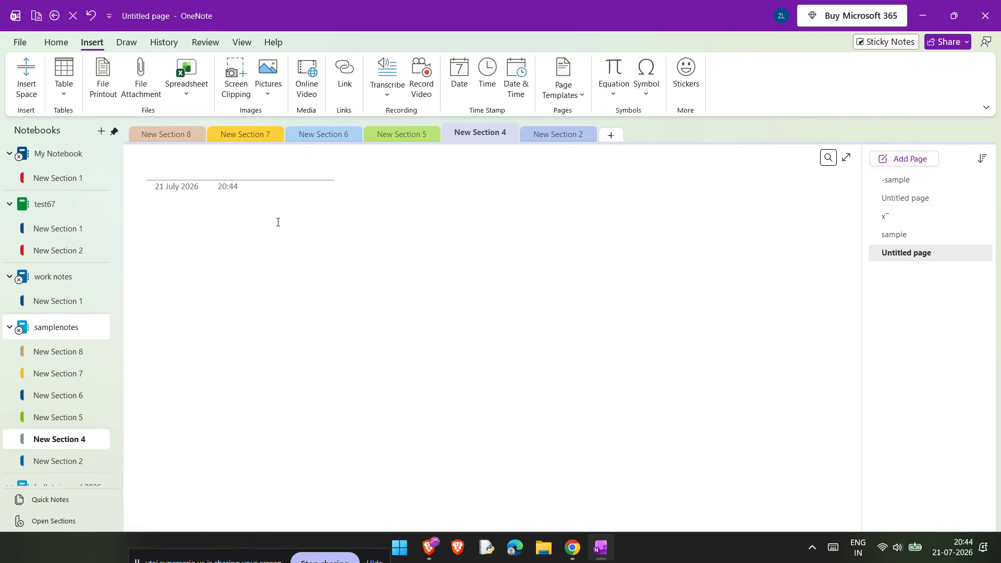
type("hello")
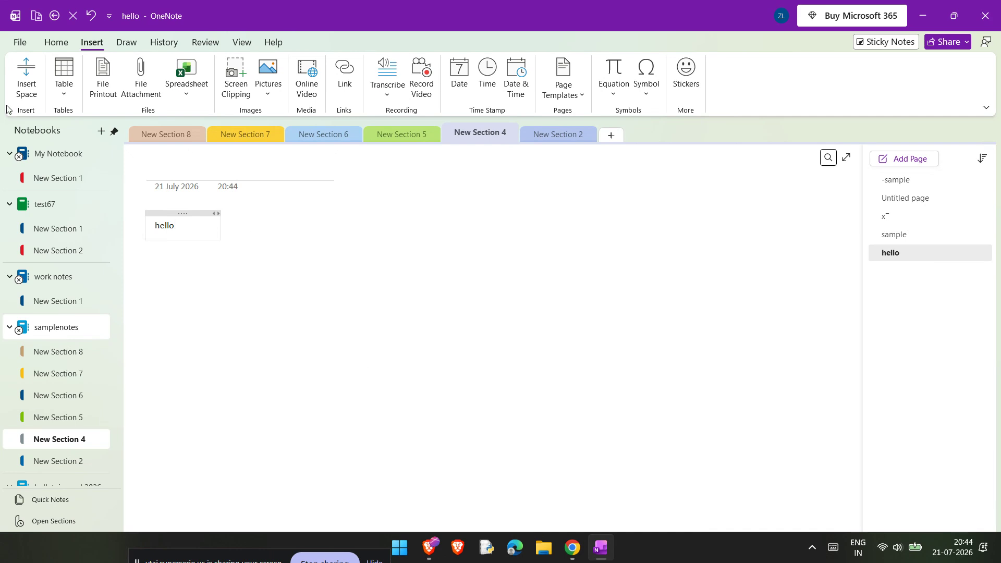
left_click_drag(178, 229, 148, 230)
key("ctrl+k")
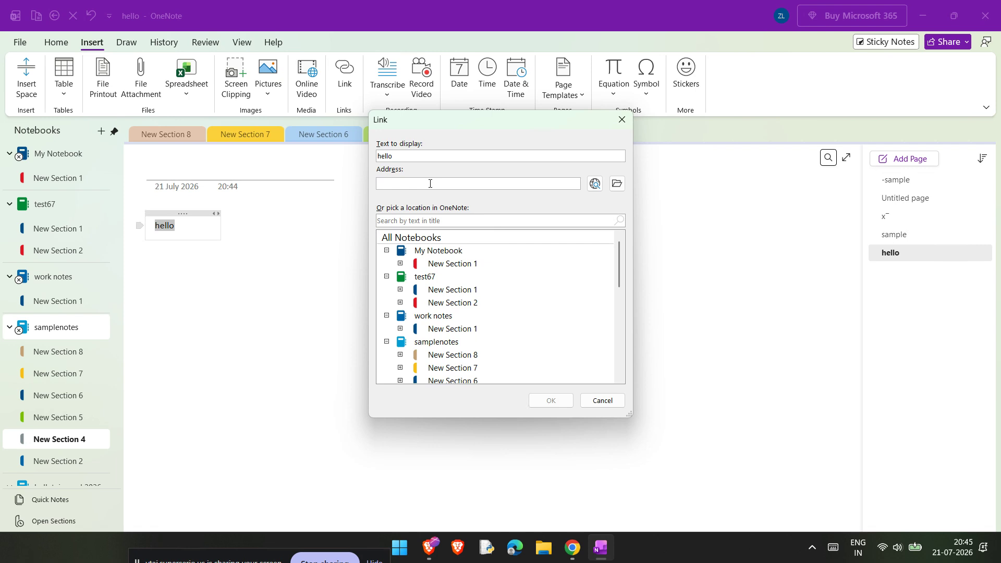
left_click(618, 127)
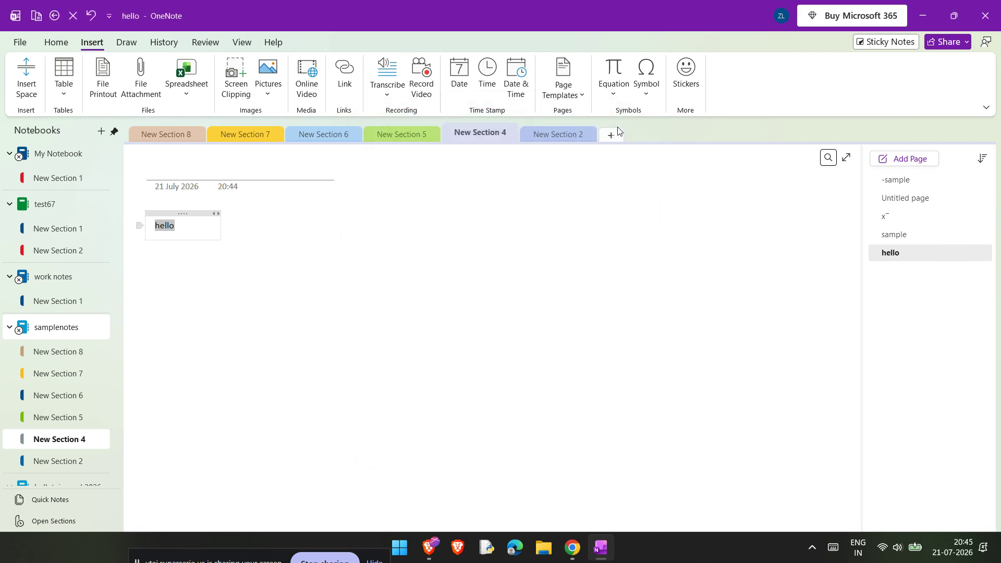